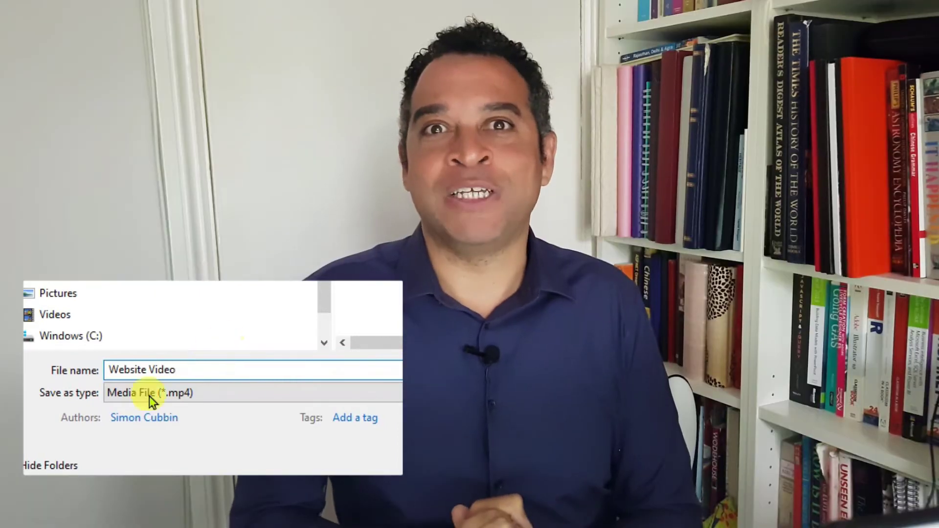
Open File > New to show the blank presentation and templates like Basis, Facet and Madison.
click(118, 400)
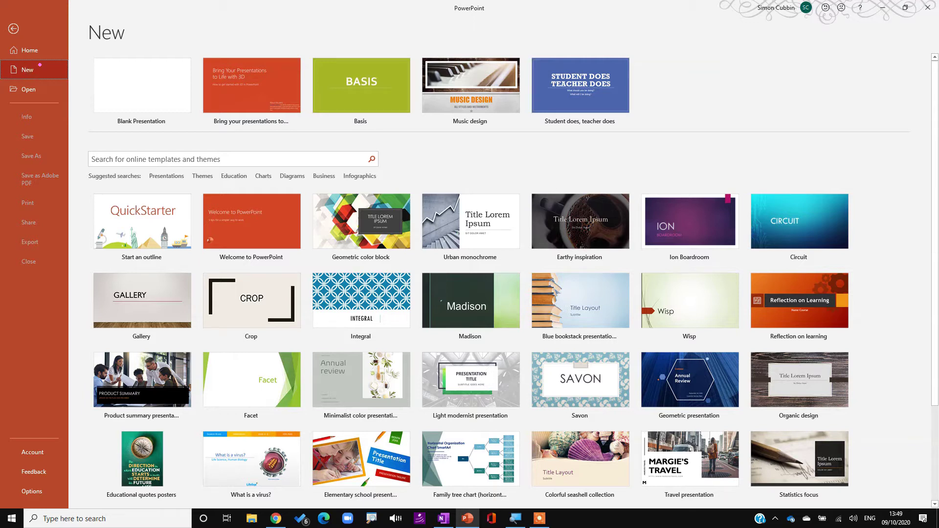
Create a new blank presentation and switch its first slide to the Blank layout.
click(135, 87)
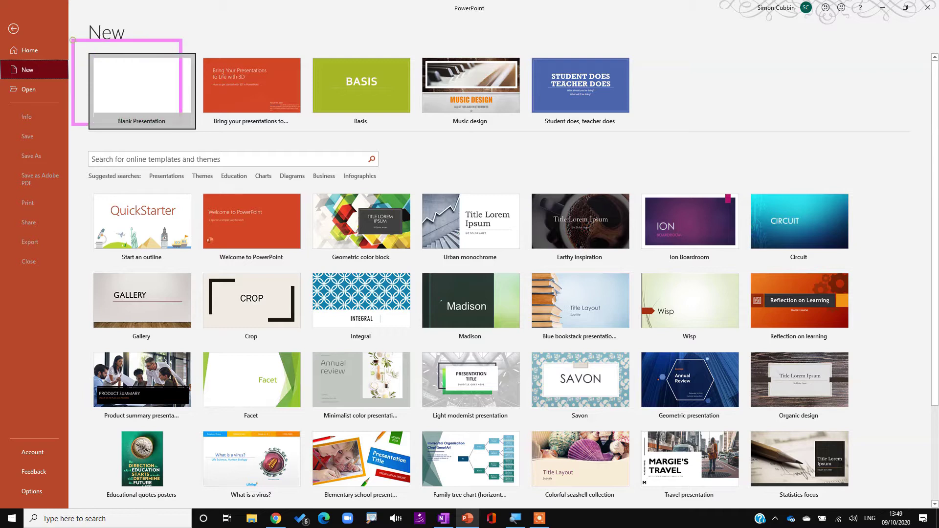
click(153, 91)
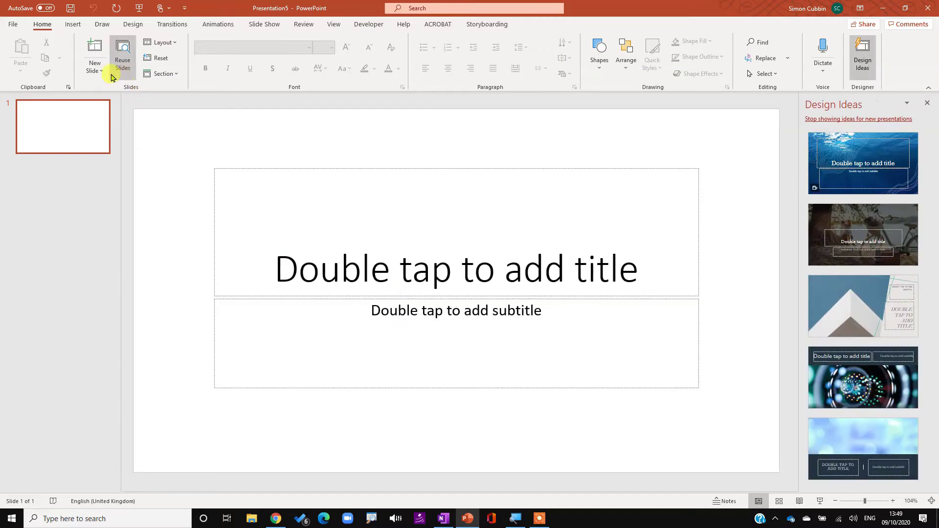
click(174, 43)
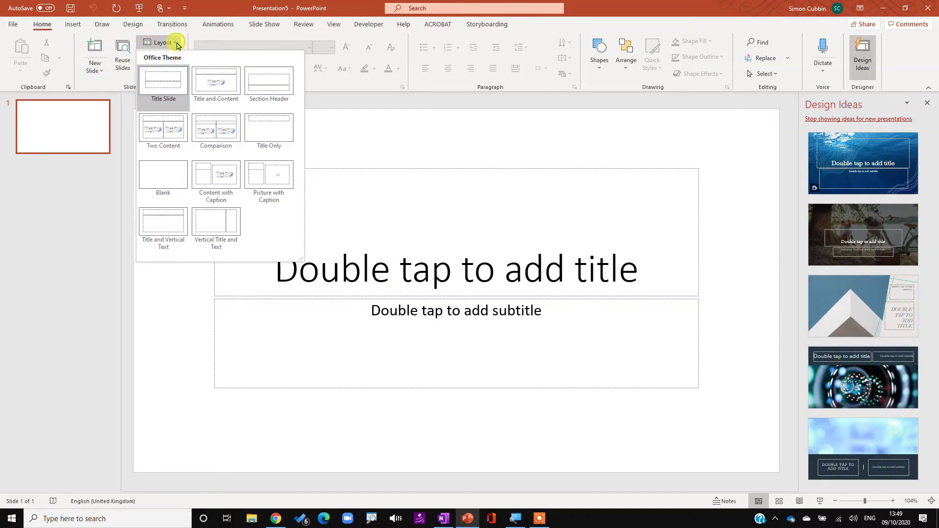
click(180, 183)
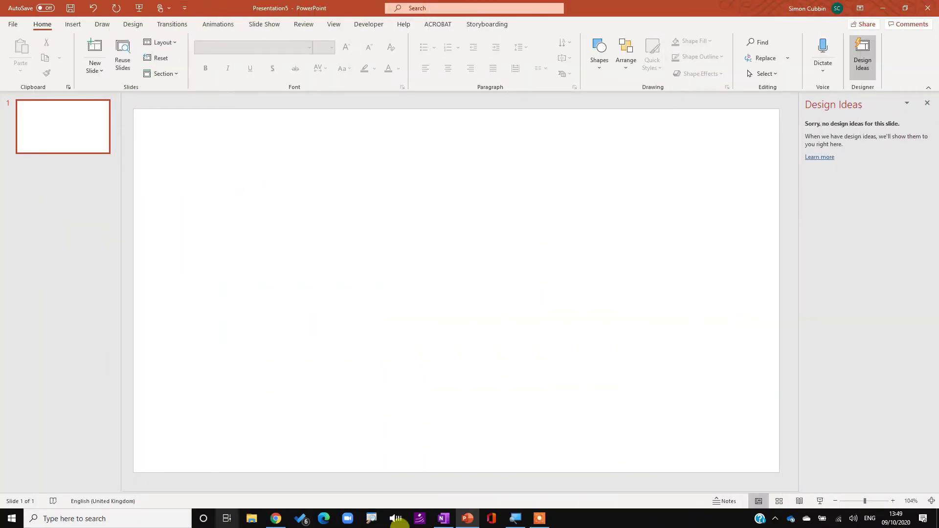
Bring Chrome's Google page forward, return to Presentation5, and launch Insert > Screen Recording.
click(283, 518)
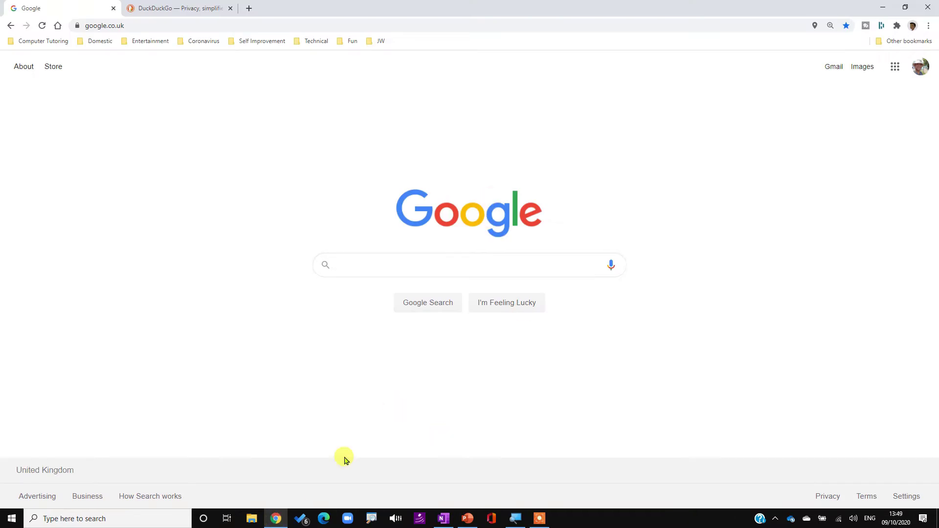
click(466, 520)
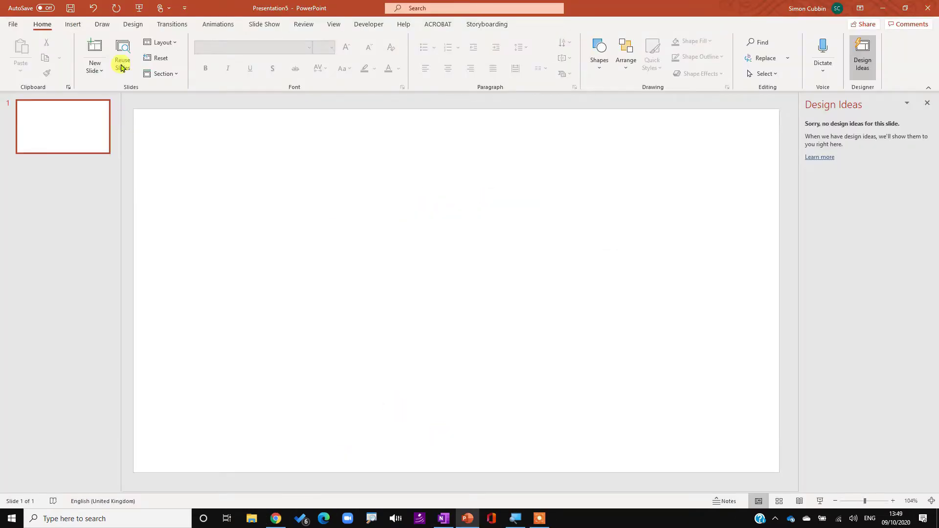
click(72, 25)
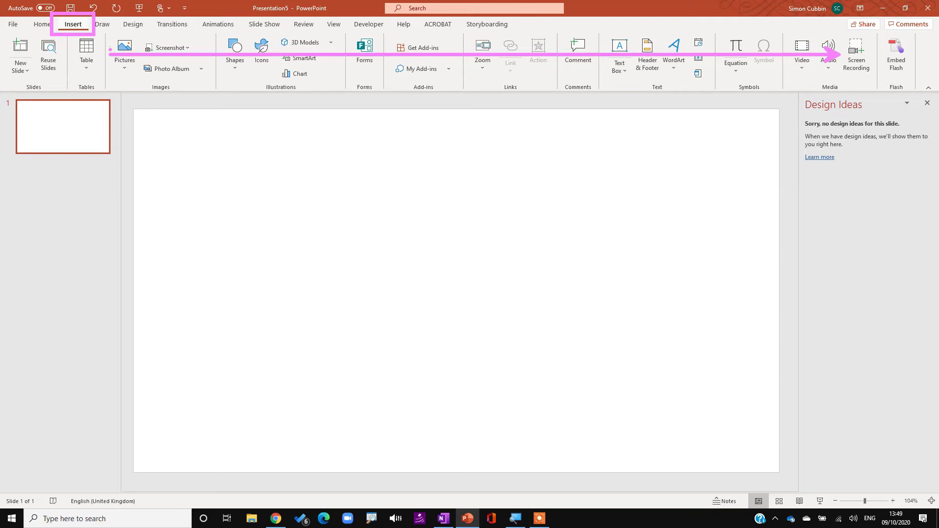
click(857, 46)
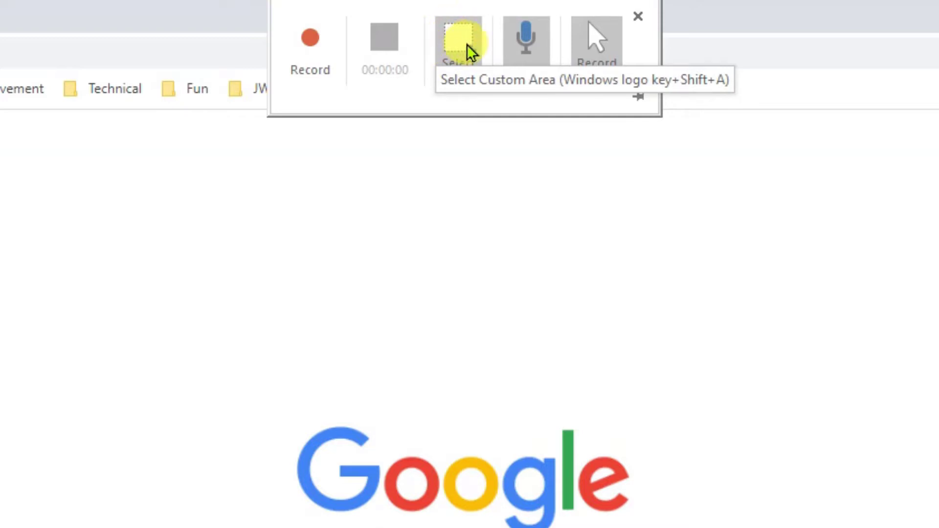
Turn on audio capture and mark the entire screen as the recording area.
click(513, 37)
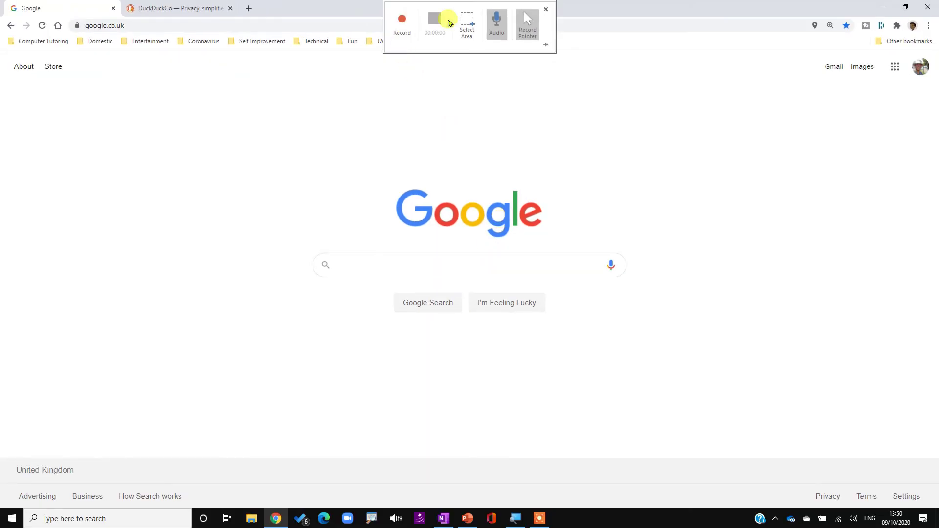
click(467, 26)
drag(0, 0, 938, 527)
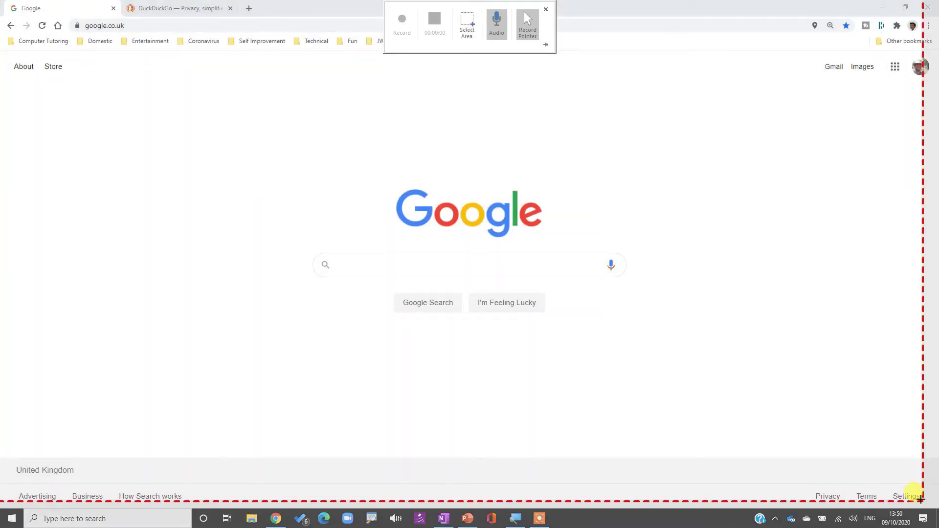
drag(928, 520, 928, 509)
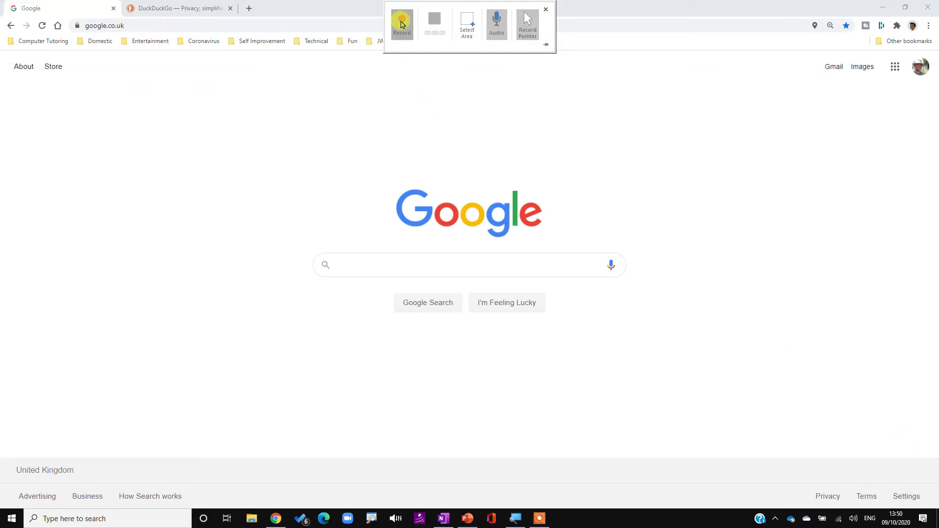
Start the screen recording, then pin and unpin the recording controls.
click(401, 23)
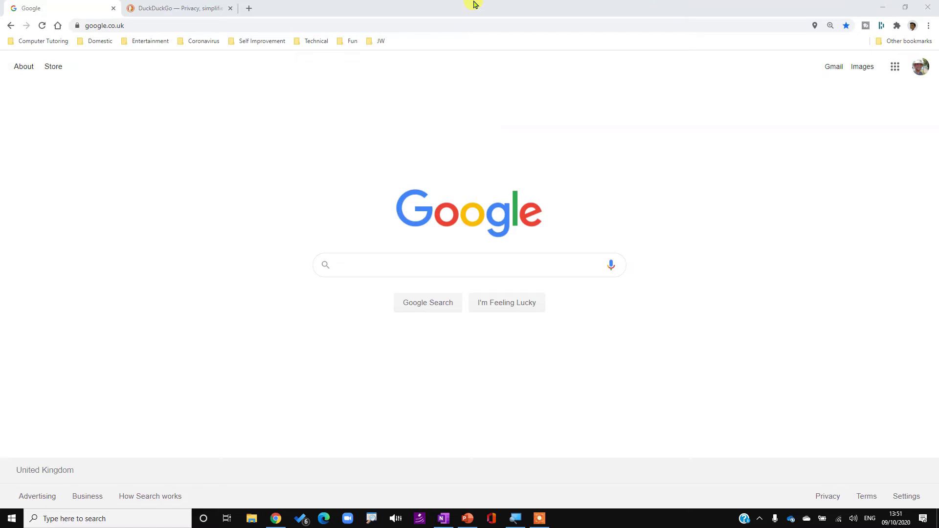
mouse_move(474, 6)
click(542, 45)
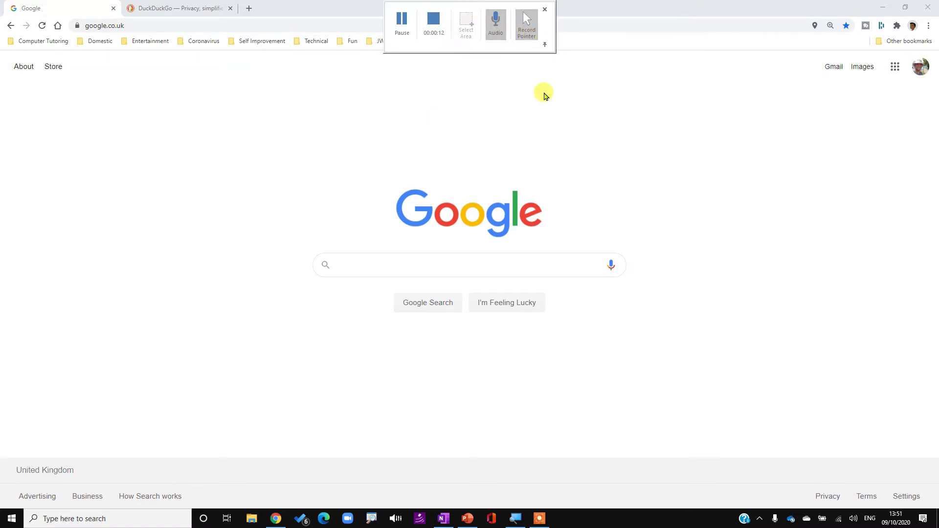
click(544, 45)
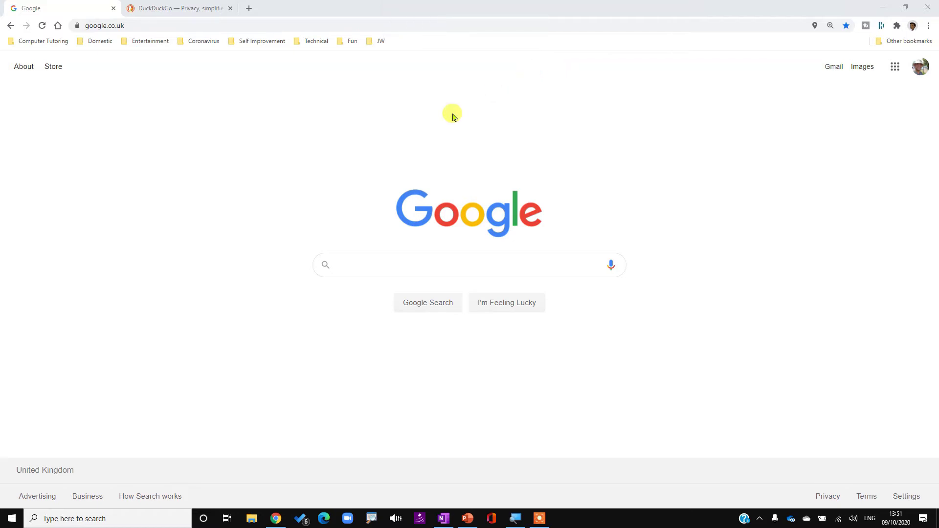
Search Google for Computer Tutoring and scroll through the results.
click(372, 263)
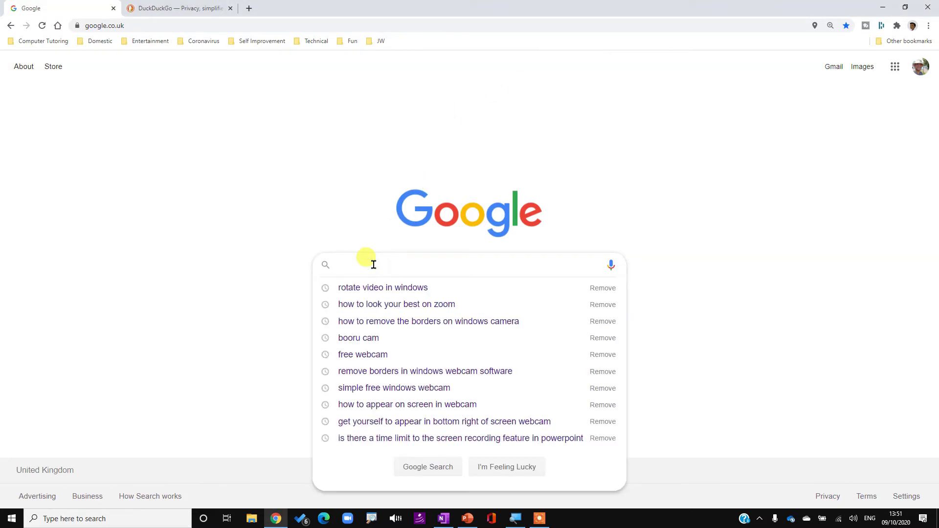
text(Computer Tuto)
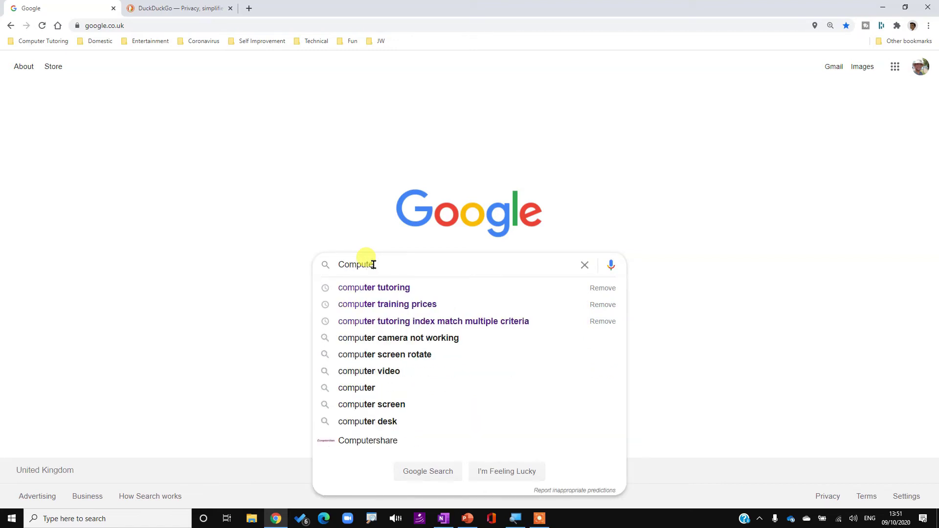
text(g)
key(Return)
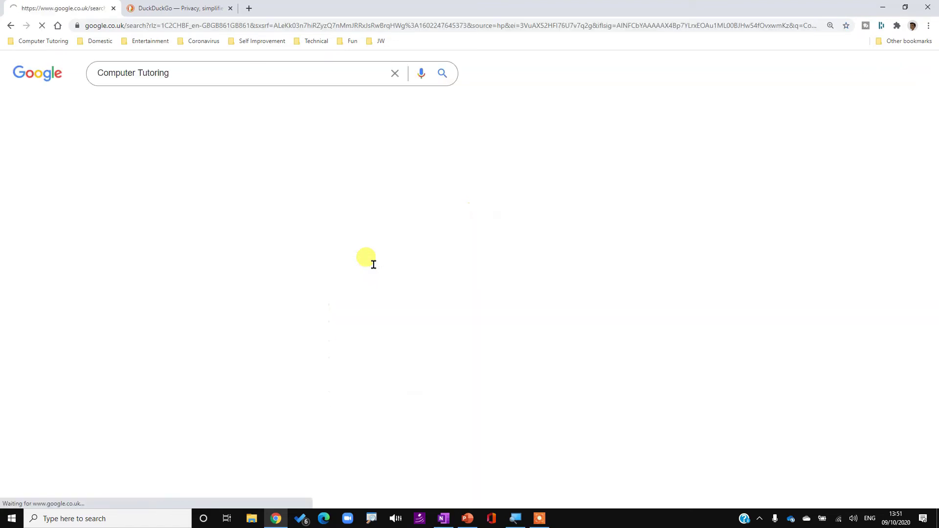
scroll(373, 265, down, 1)
scroll(373, 264, down, 5)
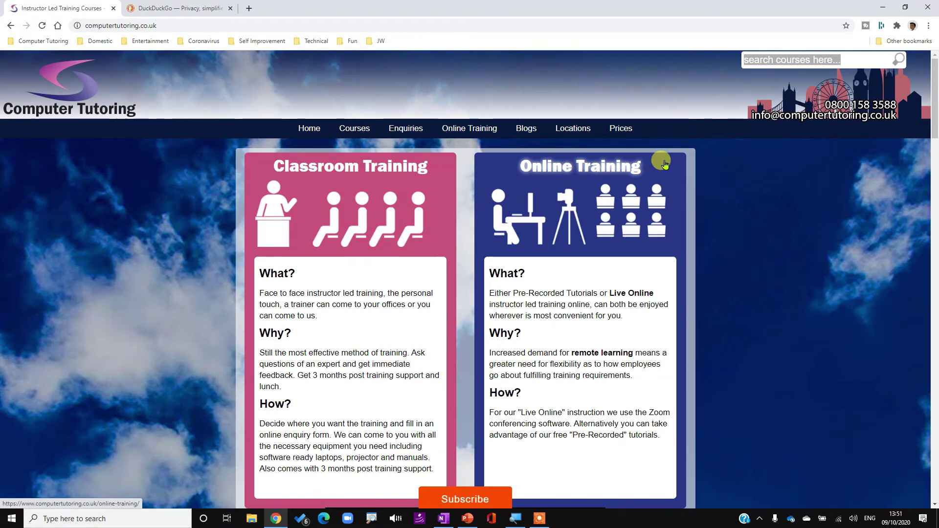
Go to Online Training > Pre-Recorded Tutorials > PowerPoint and search the tutorials for 'powerpoin'.
click(541, 165)
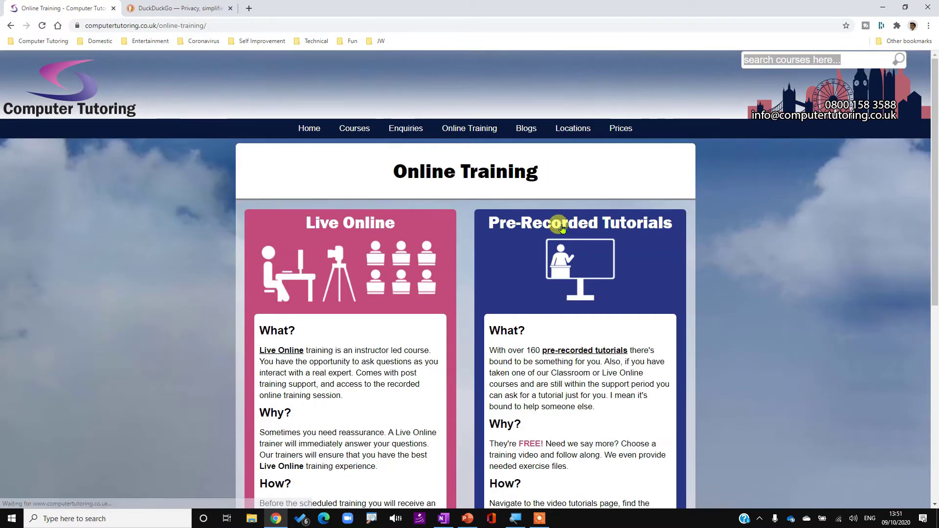
click(562, 228)
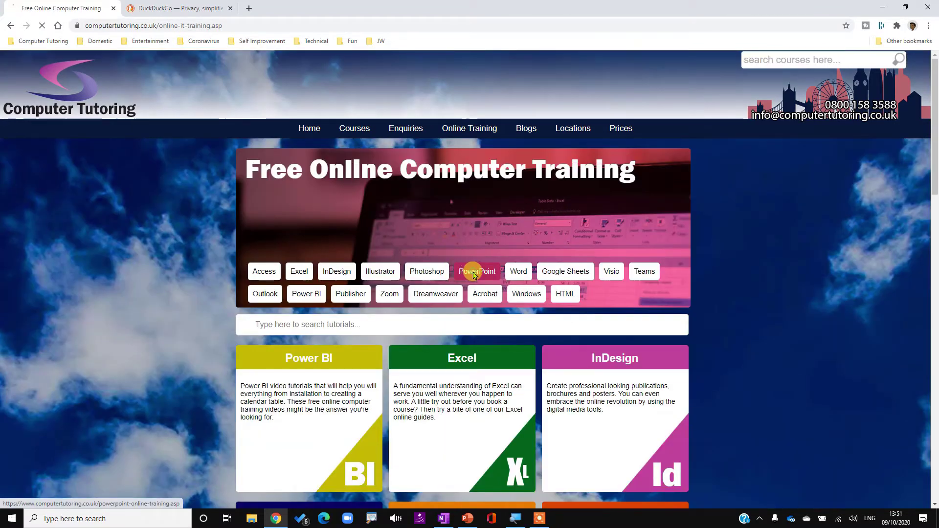
click(475, 275)
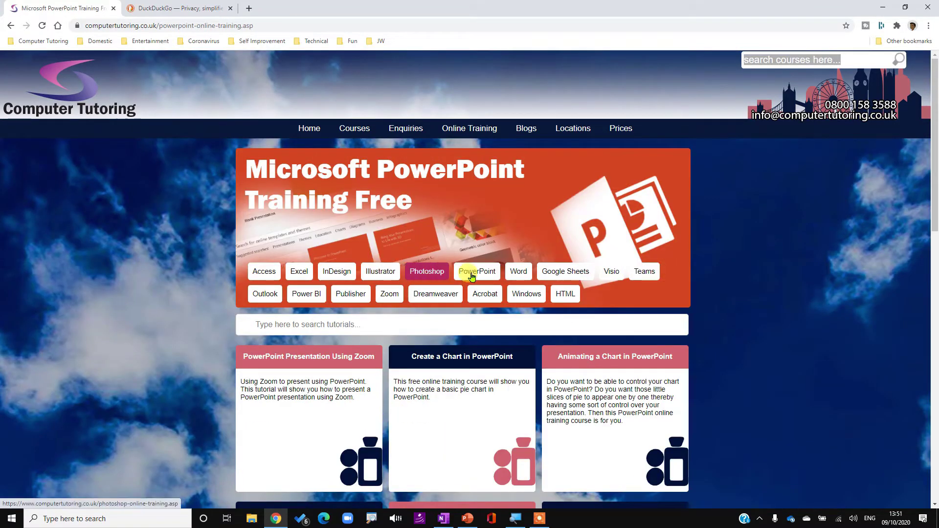
scroll(484, 396, down, 1)
scroll(482, 395, up, 1)
click(376, 322)
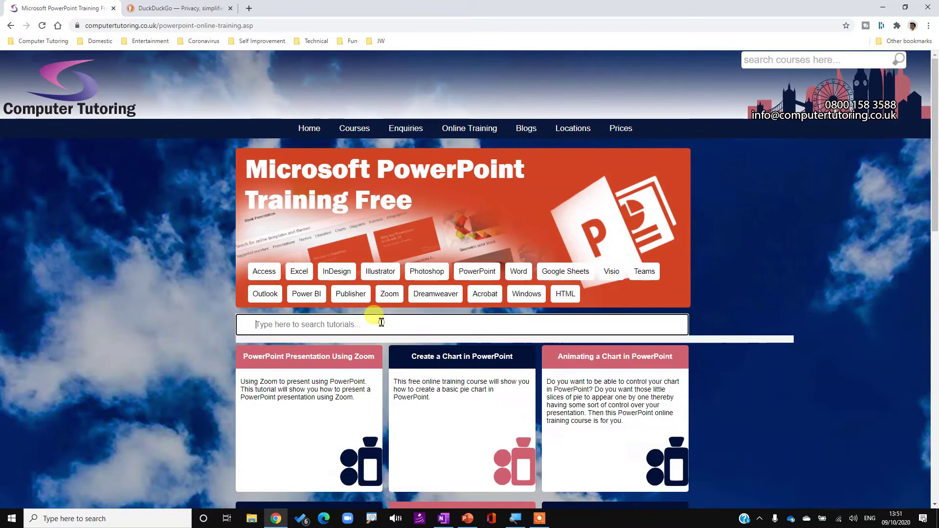
text(powerpoin)
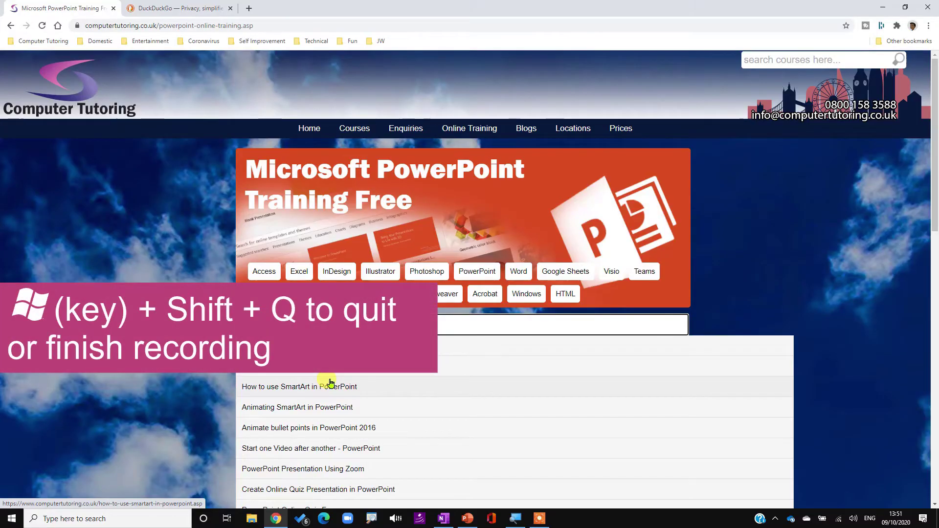
Stop the recording with Windows+Shift+Q so the video lands on slide 1.
key(super+shift+q)
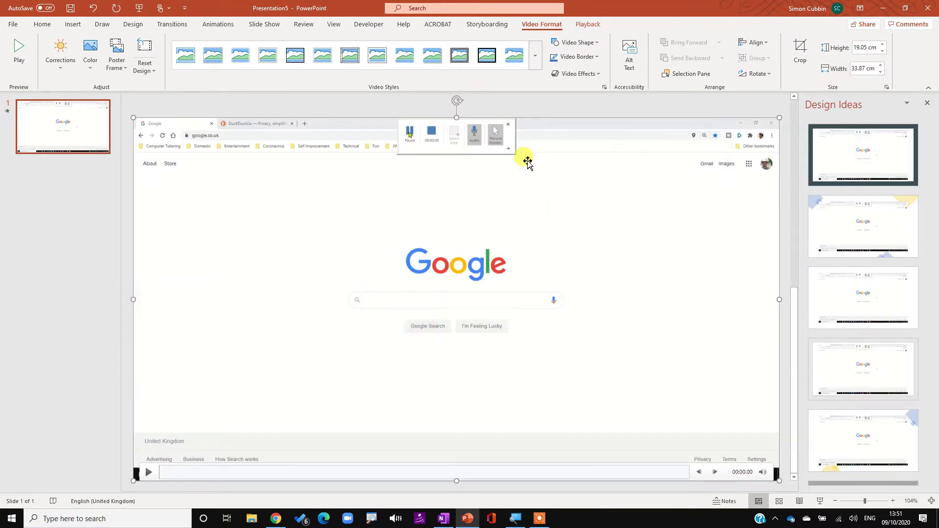
click(145, 473)
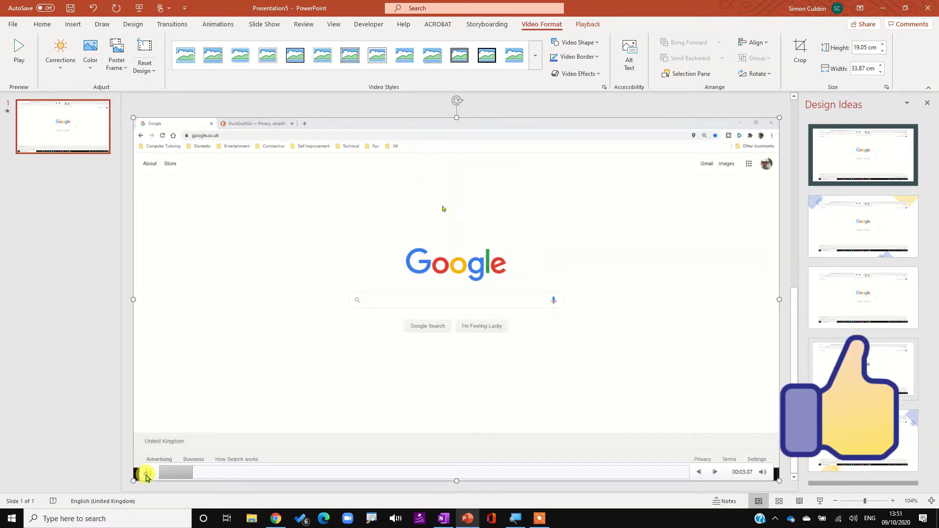
mouse_move(204, 476)
mouse_down()
mouse_move(235, 476)
mouse_move(191, 473)
mouse_up()
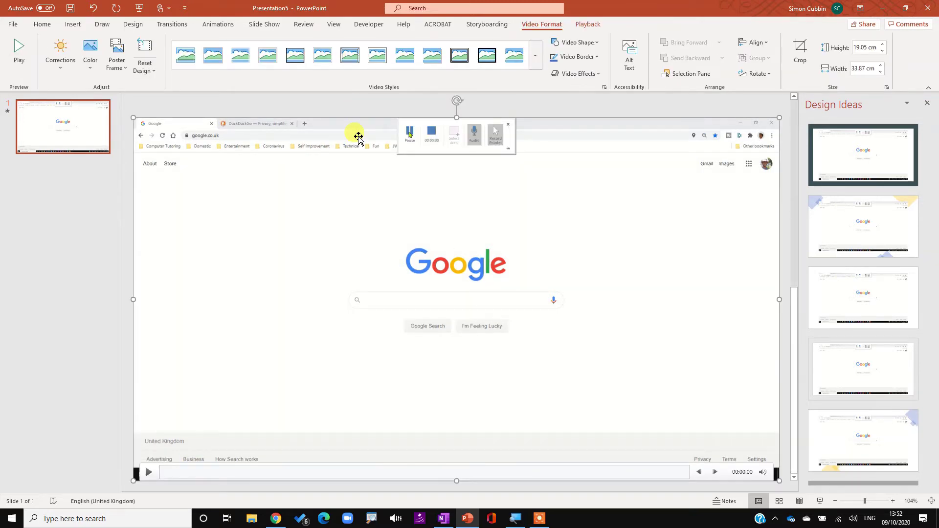
mouse_move(502, 10)
mouse_down()
mouse_move(671, 59)
mouse_move(621, 38)
mouse_up()
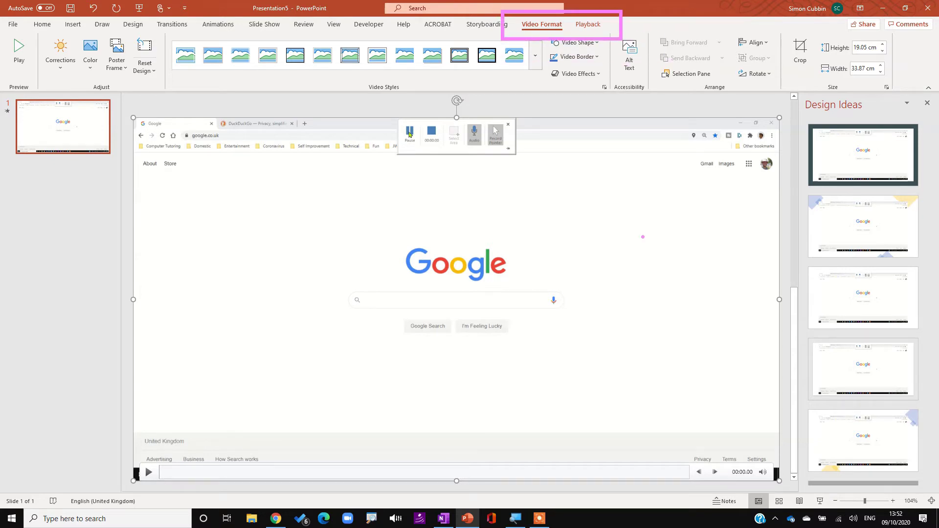
Trim the video to start at 00:01.880 and end at 00:48.083.
click(590, 23)
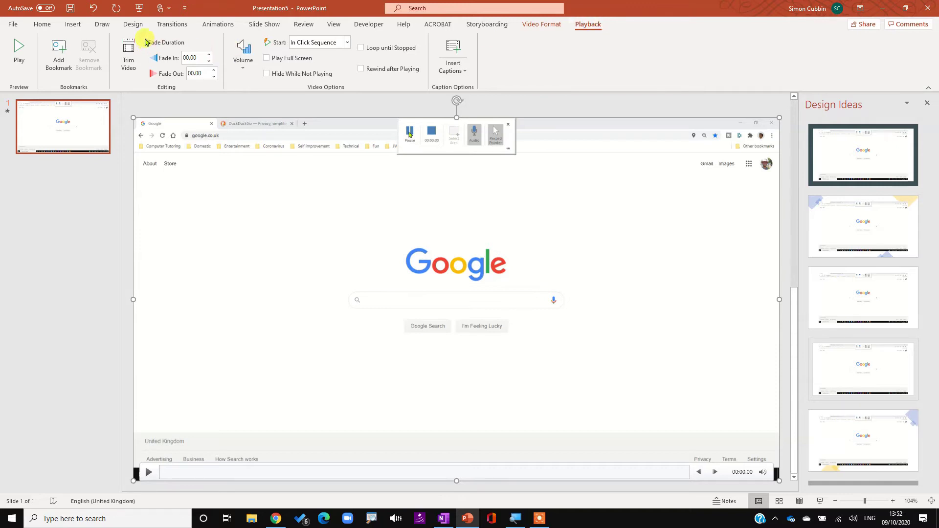
drag(114, 61, 145, 94)
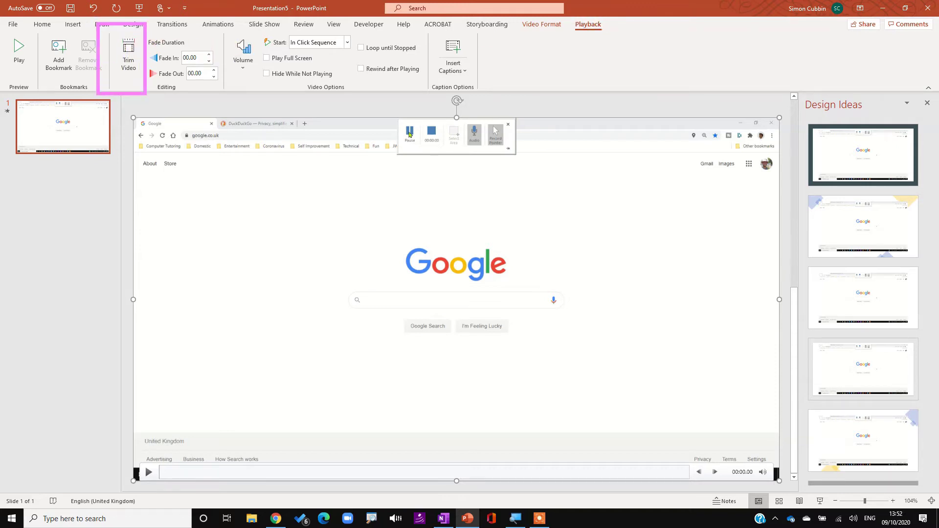
click(126, 44)
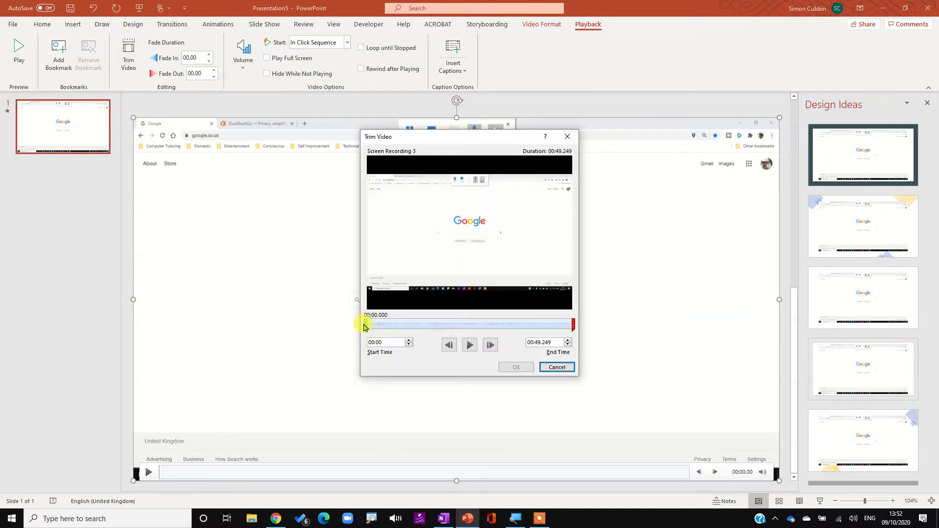
drag(365, 323, 373, 323)
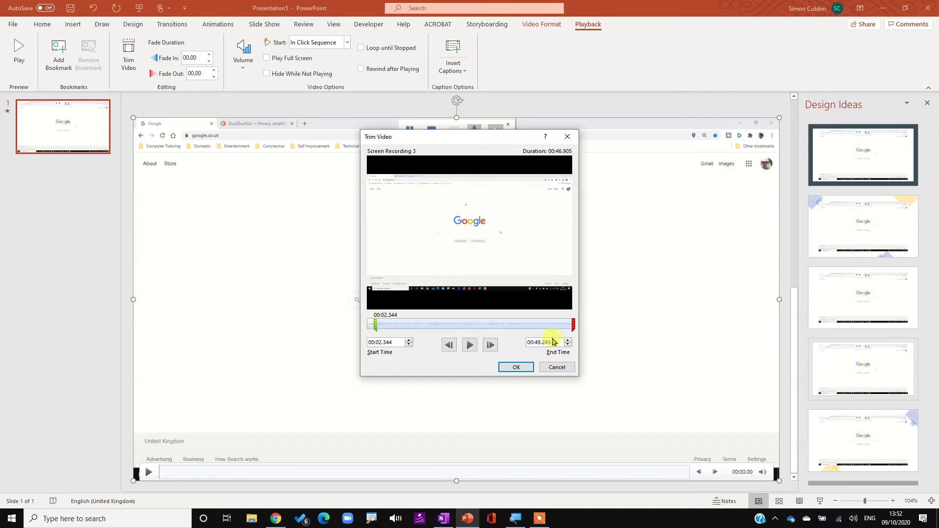
drag(568, 324, 567, 324)
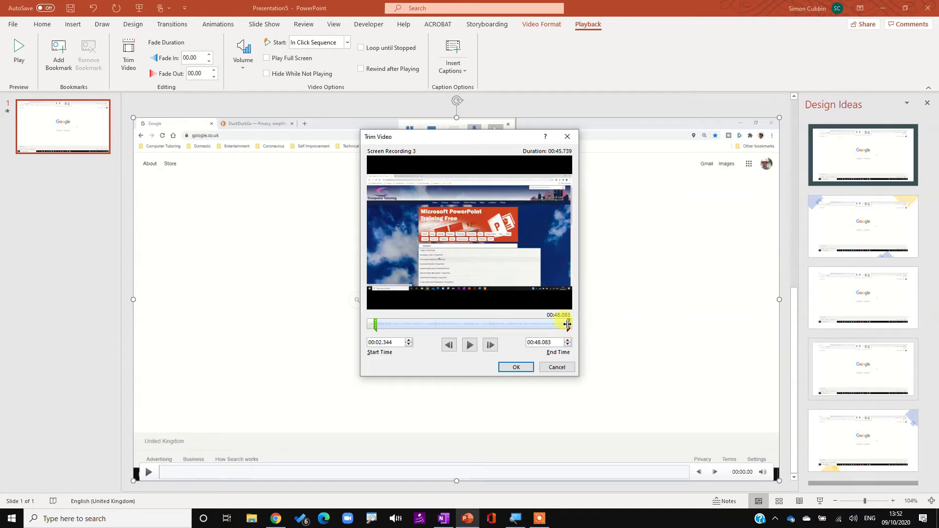
drag(378, 328, 374, 324)
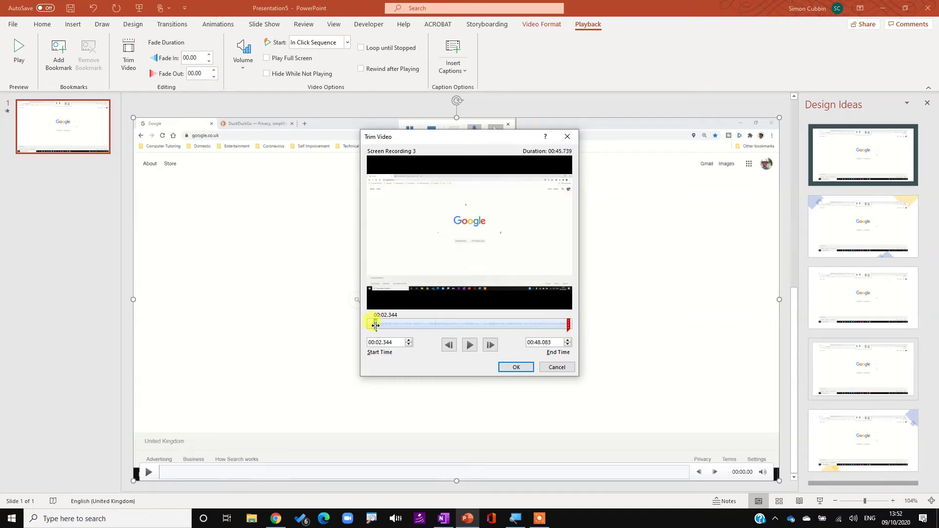
click(520, 368)
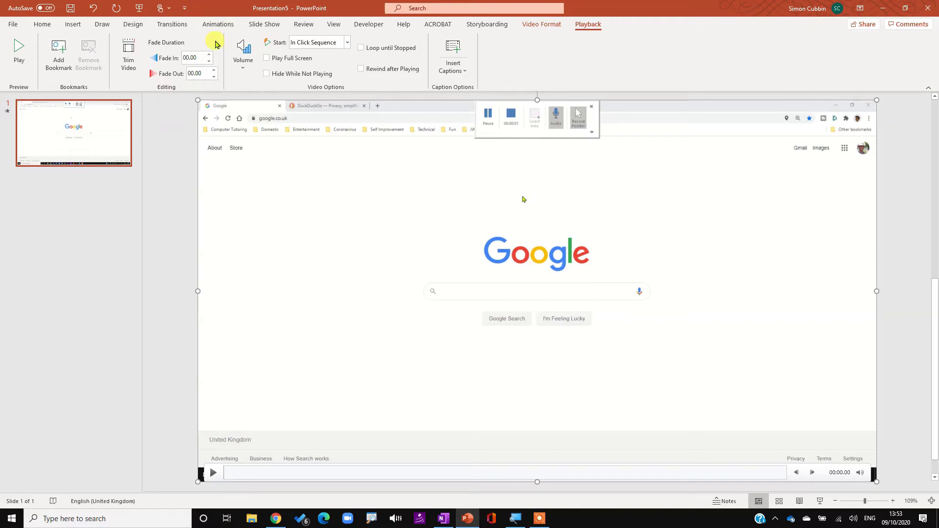
Save the video as media to the Desktop as PowerPoint Free Vids.mp4.
right_click(296, 215)
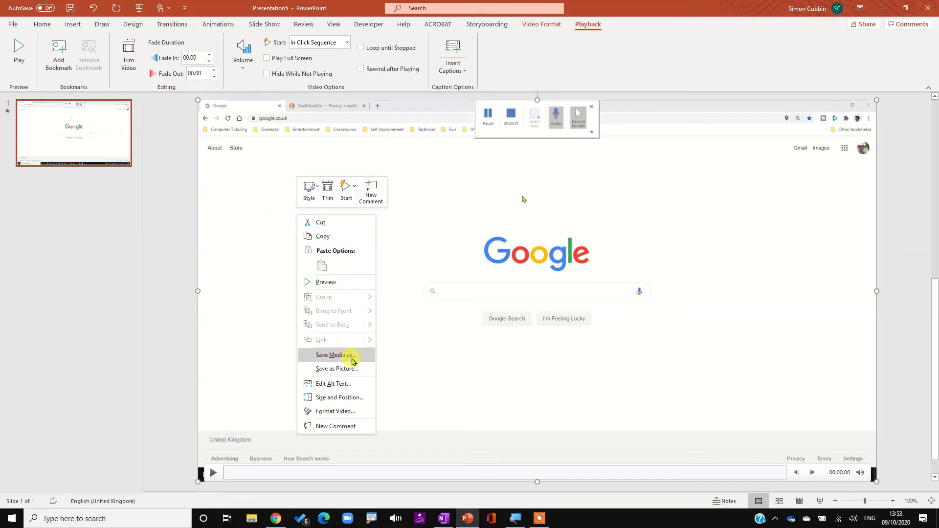
click(364, 359)
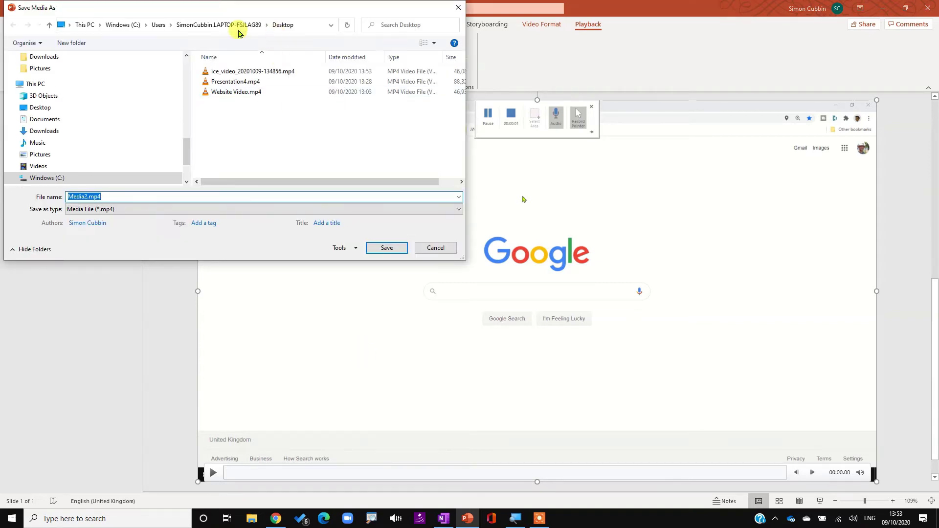
click(39, 107)
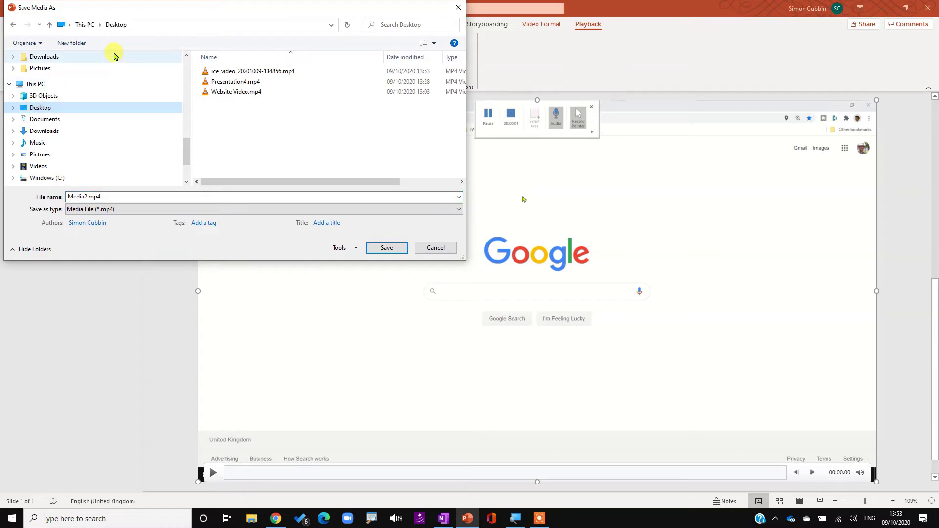
click(127, 198)
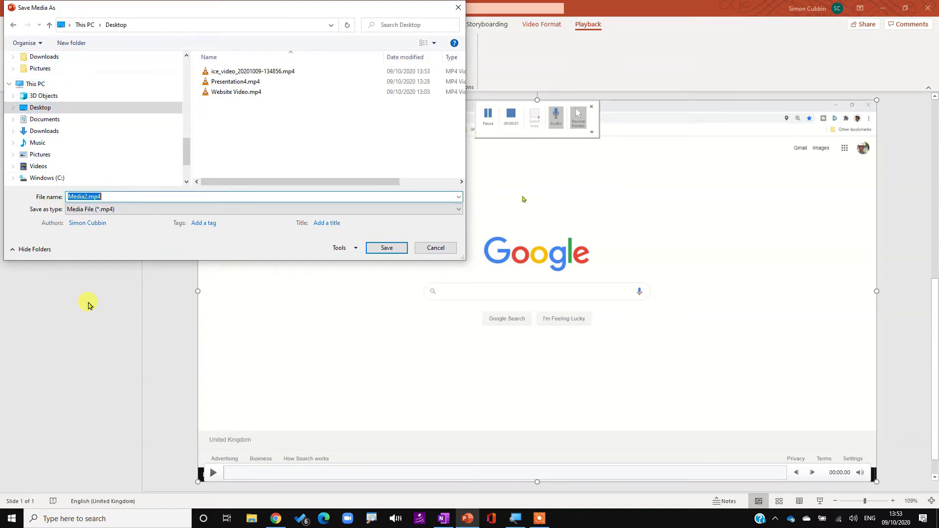
text(PowerPoint Free Vids)
click(386, 248)
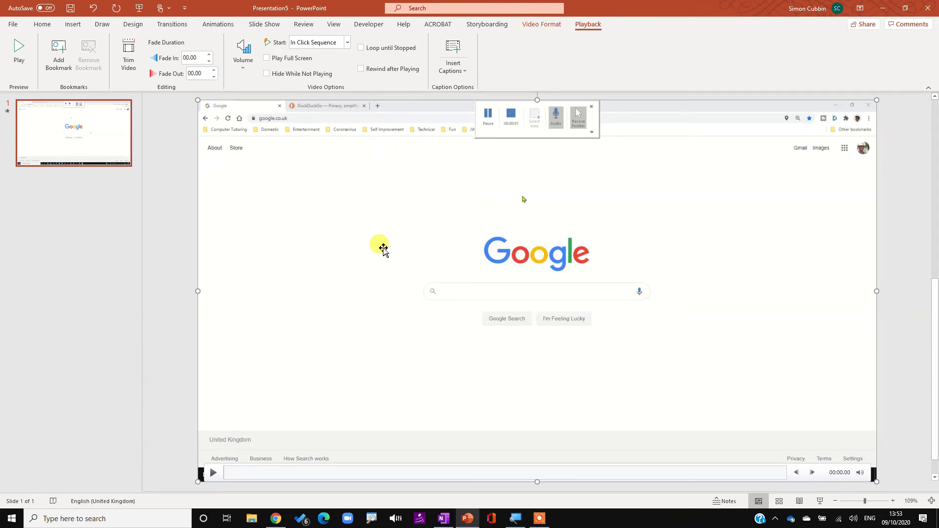
Minimise the windows, move the PowerPoint Free Vids.mp4 desktop icon, and play it in VLC.
click(880, 12)
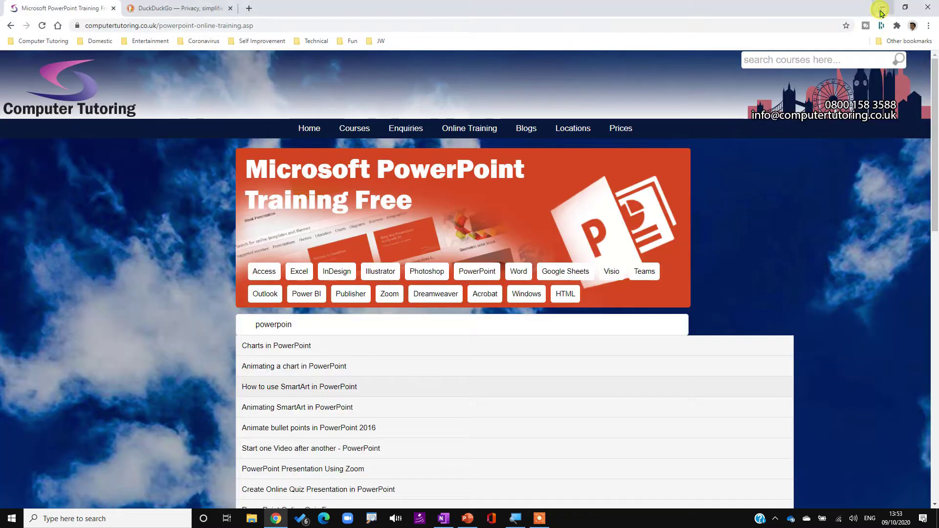
click(881, 12)
drag(17, 151, 196, 79)
double_click(205, 63)
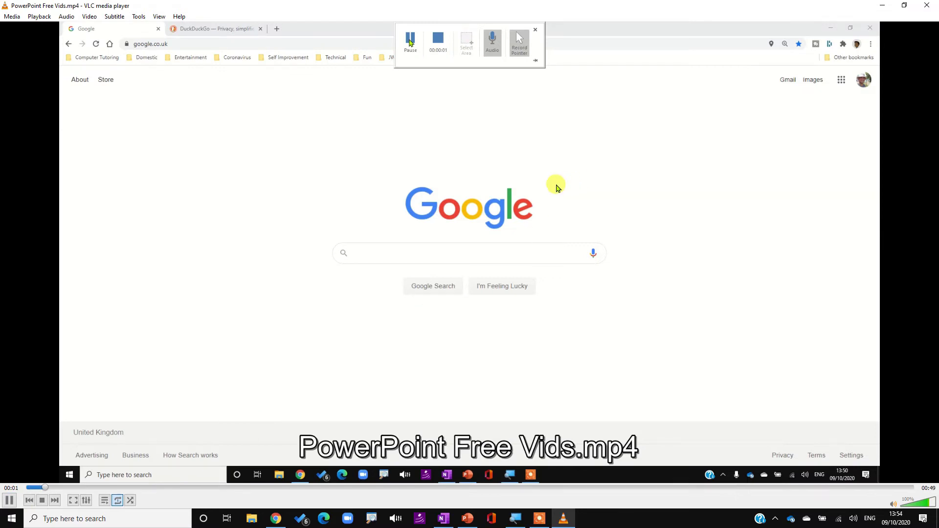
Close VLC media player after checking the clip, returning to Presentation5 in PowerPoint.
click(926, 5)
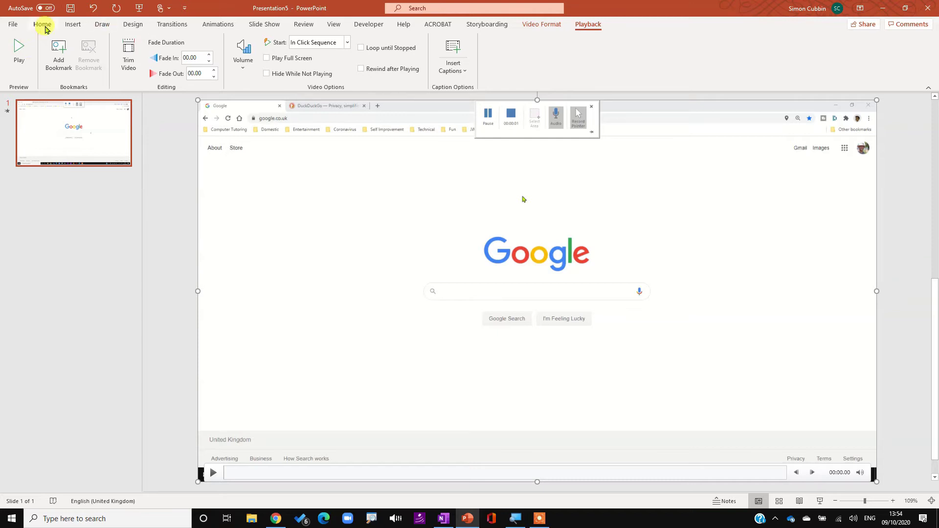
Add a second slide with the Blank layout after the recorded slide 1.
click(44, 27)
click(95, 67)
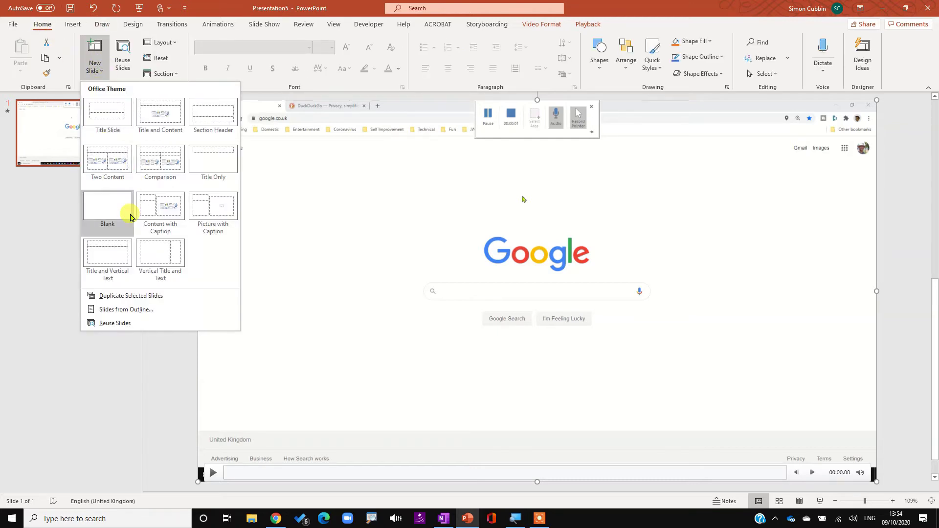
click(130, 216)
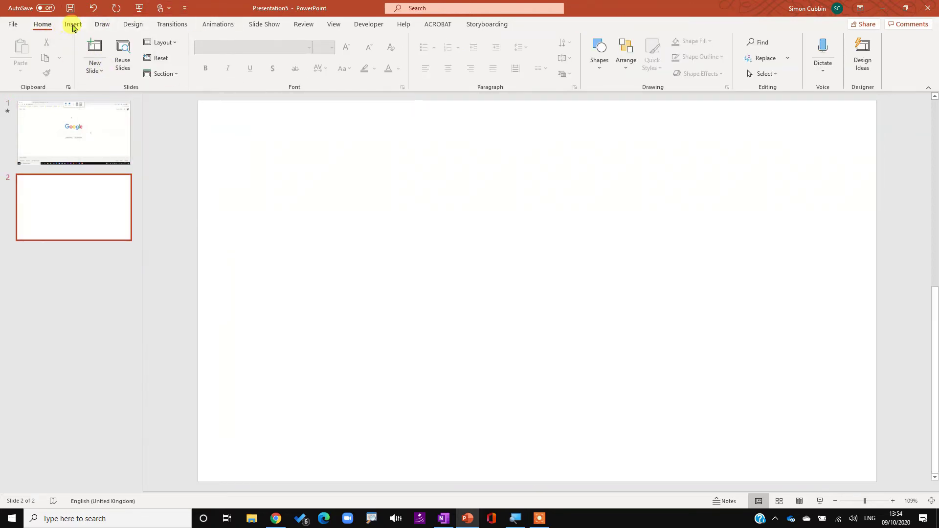
Reset Chrome to the Google home page, then return to PowerPoint.
click(73, 25)
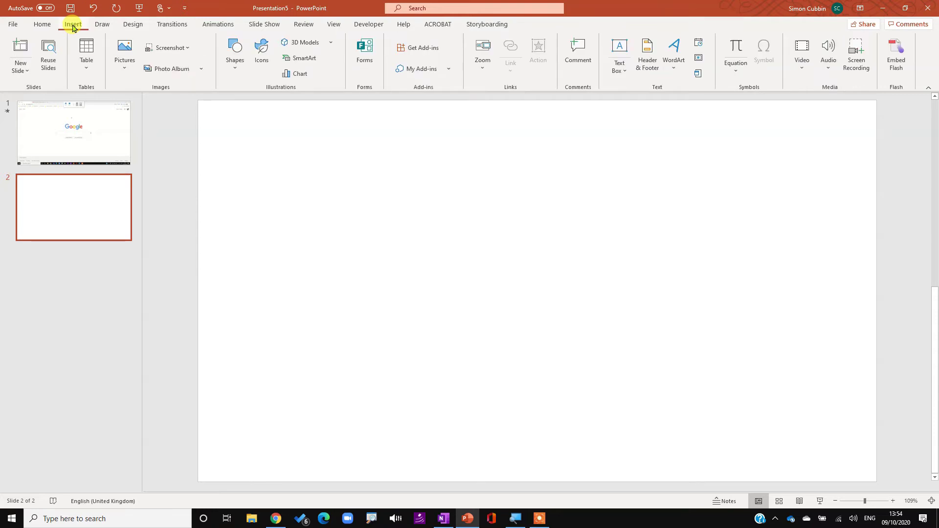
click(275, 518)
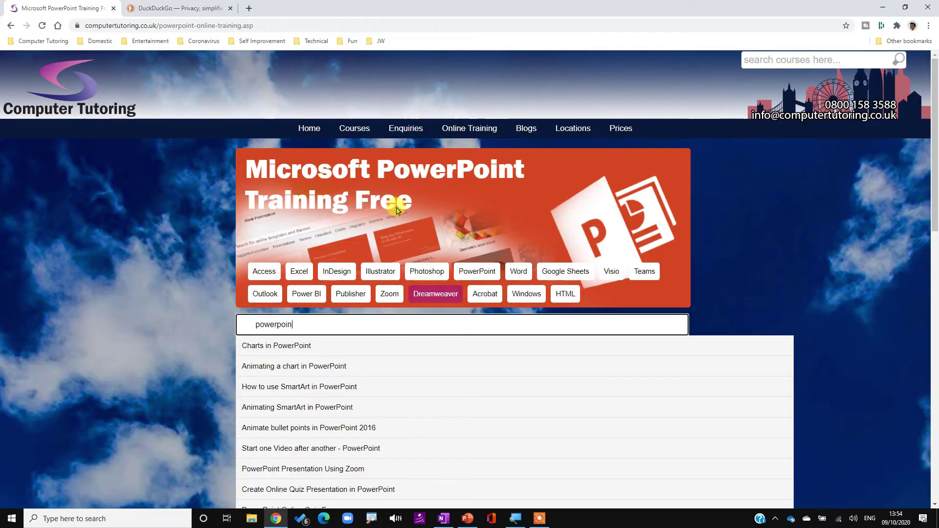
click(58, 25)
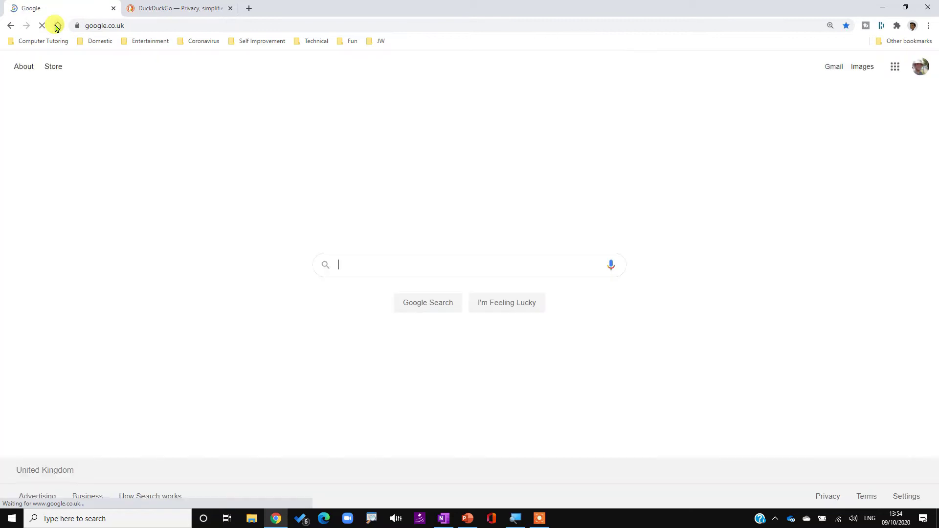
click(467, 520)
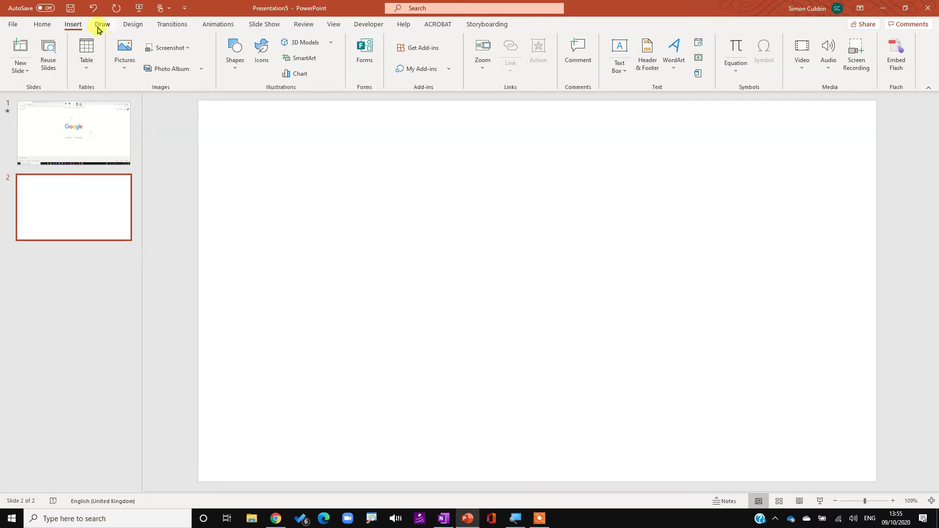
Begin a Screen Recording of the full screen (0,0 to 1885,1045) over Chrome's Google page.
click(853, 47)
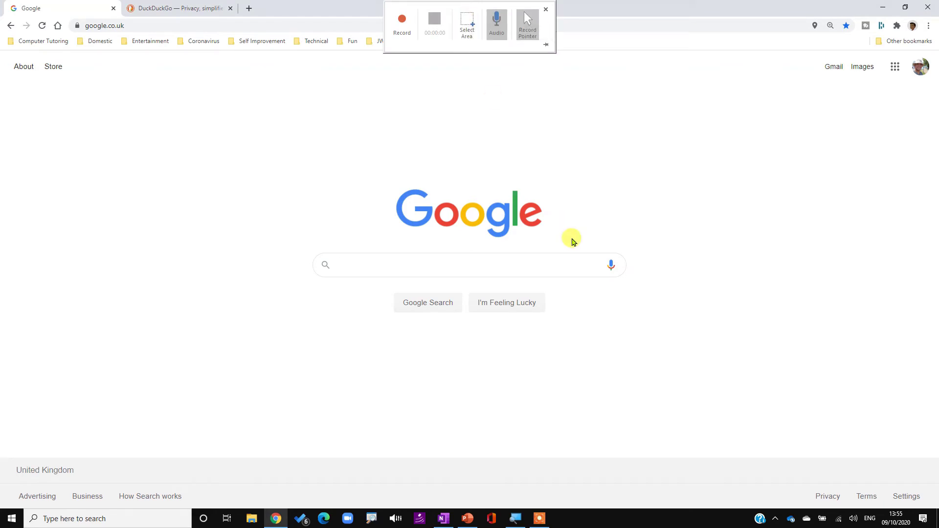
key(super+shift+a)
drag(0, 0, 922, 511)
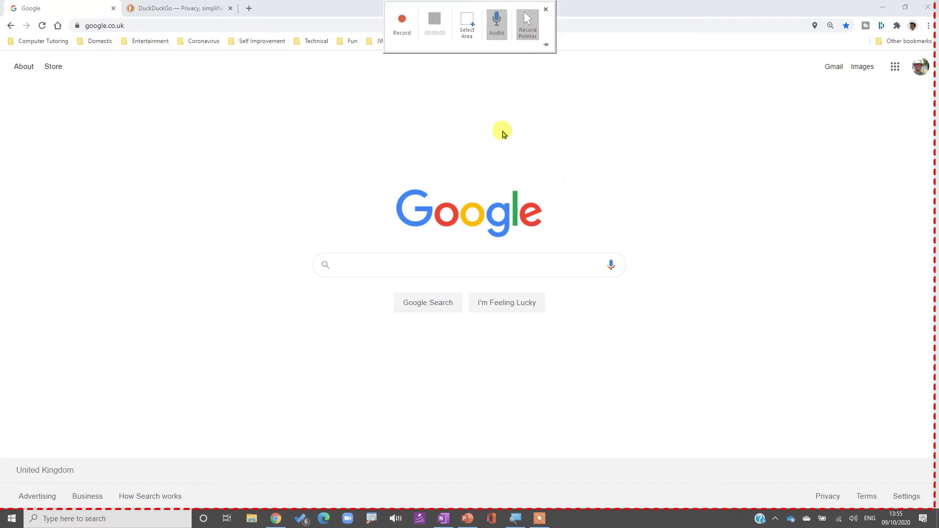
click(398, 24)
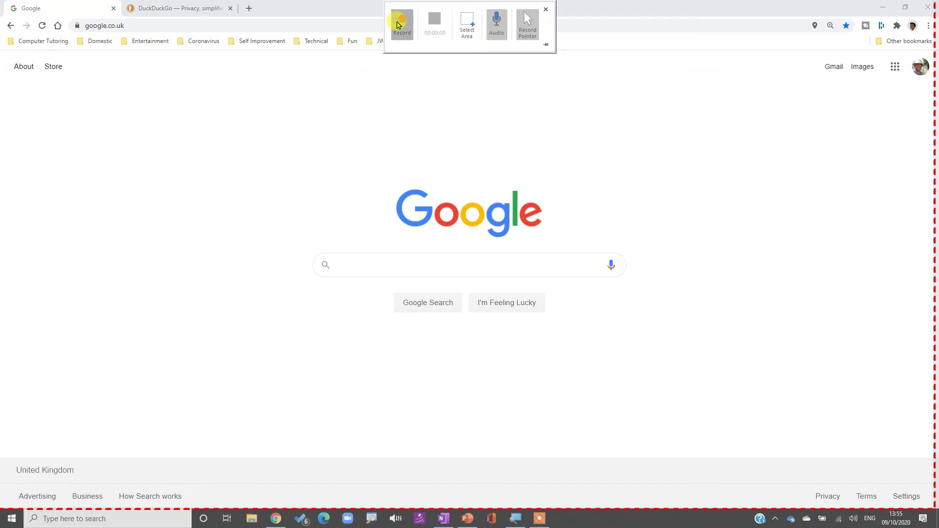